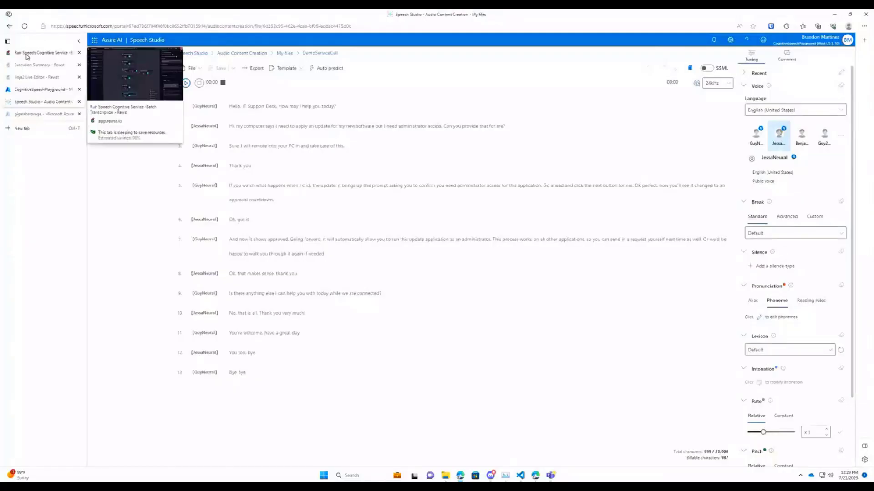
# Switch from Speech Studio to the Rewst 'Run Speech Cognitive Service -Batch Transcription' workflow
pyautogui.click(27, 54)
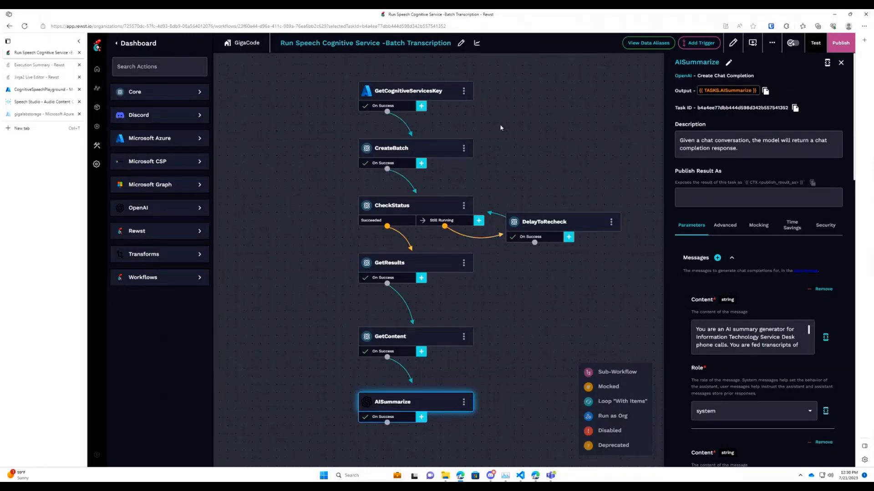
# Confirm GetCognitiveServicesKey's Security settings redact its output value
pyautogui.click(432, 129)
pyautogui.click(430, 91)
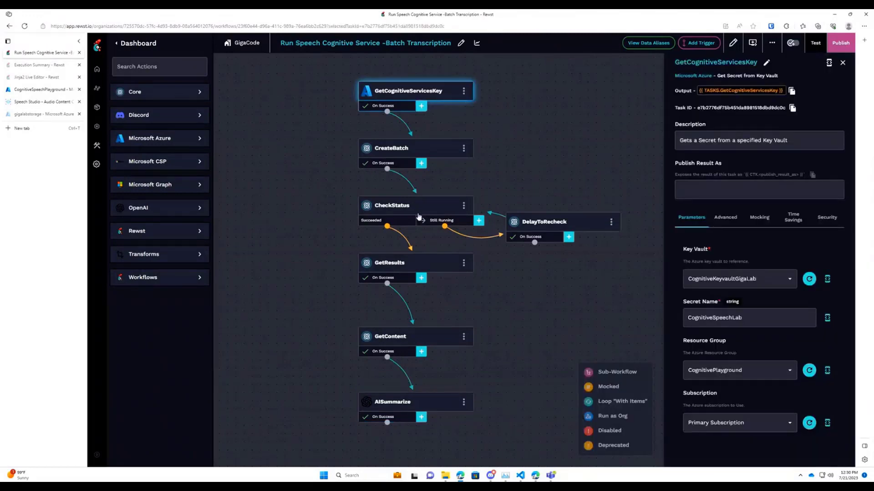
pyautogui.click(827, 218)
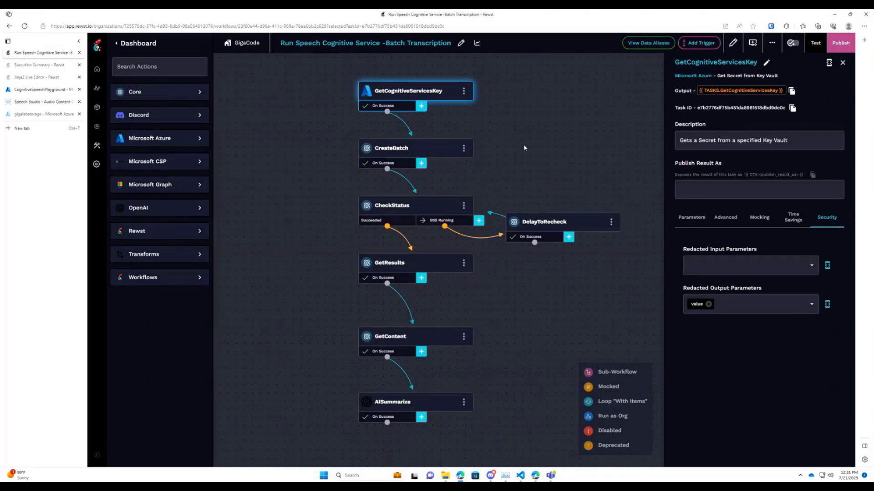
# Confirm CheckStatus redacts auth_password and headers, then close the task details panel
pyautogui.click(400, 207)
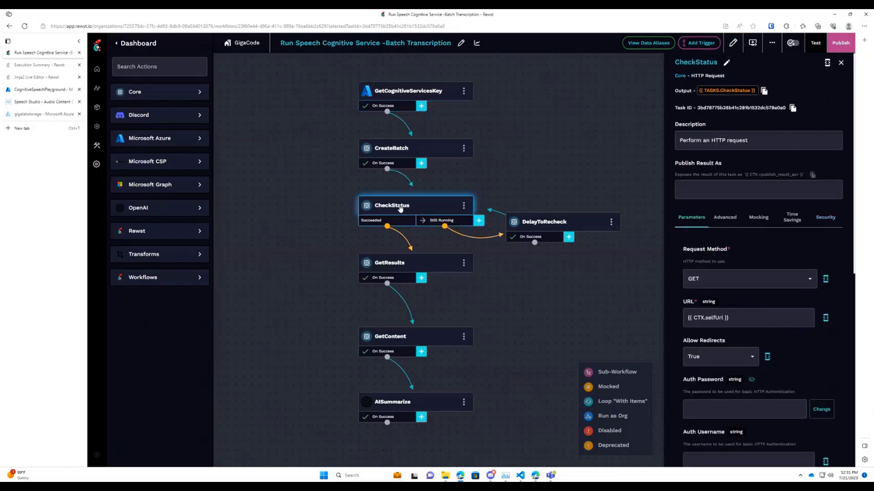
pyautogui.click(825, 218)
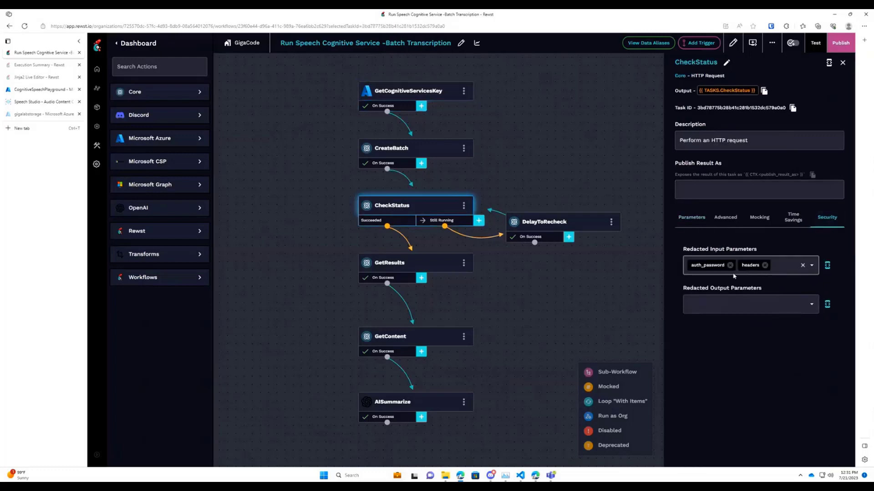
pyautogui.click(547, 162)
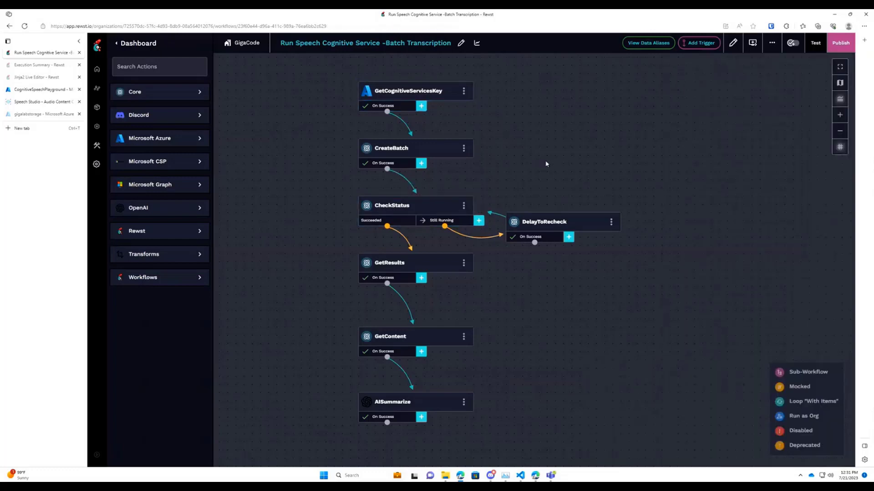
# Open CreateBatch and inspect its westus3 speechtotext/v3.1/transcriptions endpoint URL in the expanded editor
pyautogui.click(408, 152)
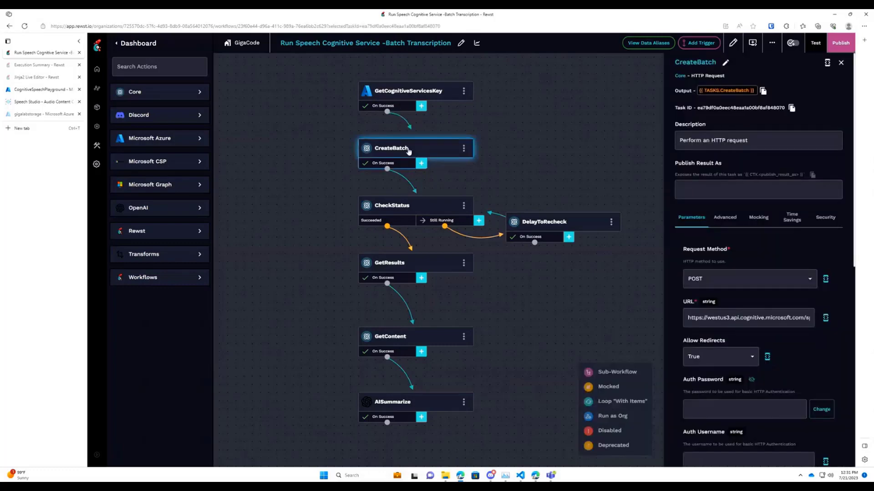
pyautogui.click(825, 318)
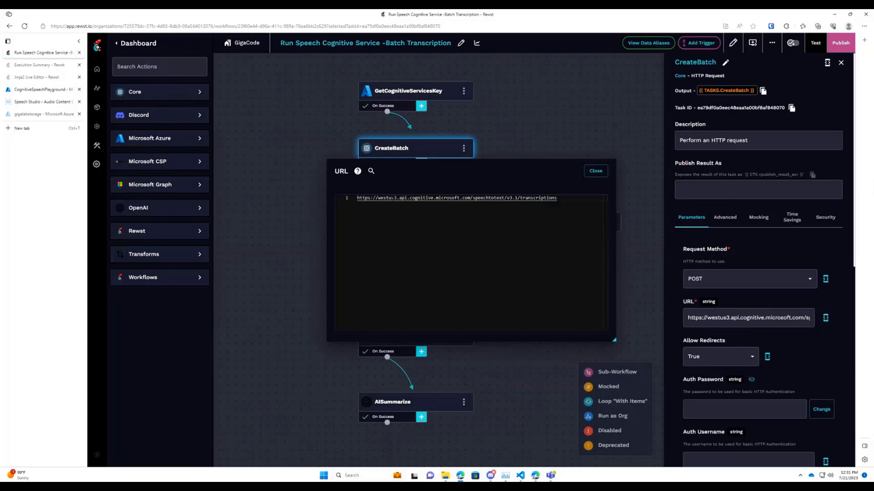
pyautogui.click(379, 198)
pyautogui.click(431, 198)
pyautogui.click(486, 198)
pyautogui.click(538, 198)
pyautogui.click(702, 269)
# Review CreateBatch's request parameters: the POST body with contentUrls from CTX.AudioUris and headers
pyautogui.scroll(-2, 751, 328)
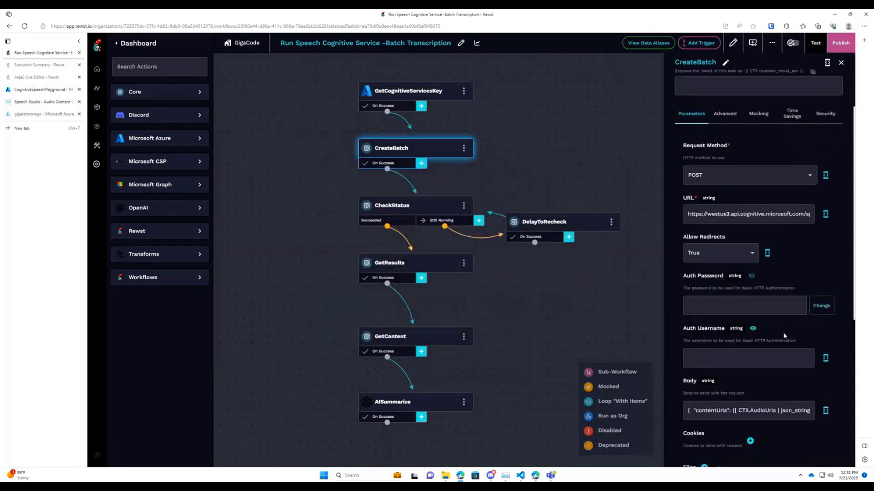
pyautogui.scroll(-2, 737, 326)
pyautogui.click(769, 305)
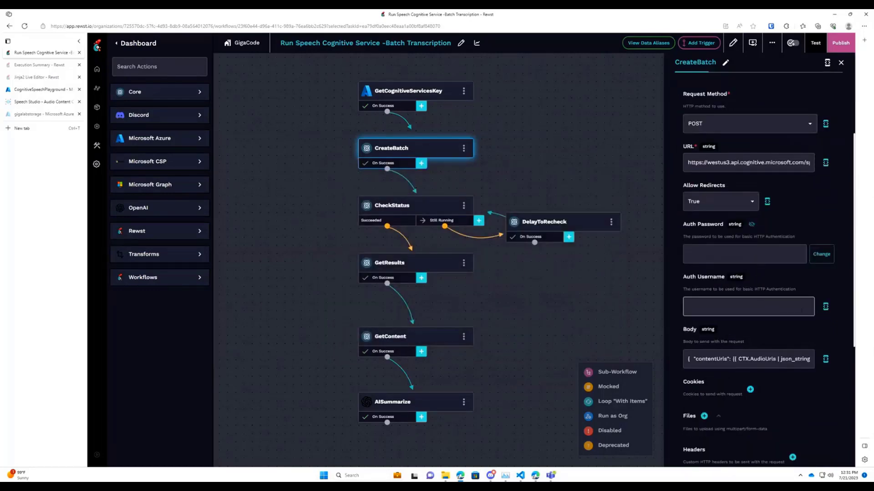
pyautogui.click(732, 231)
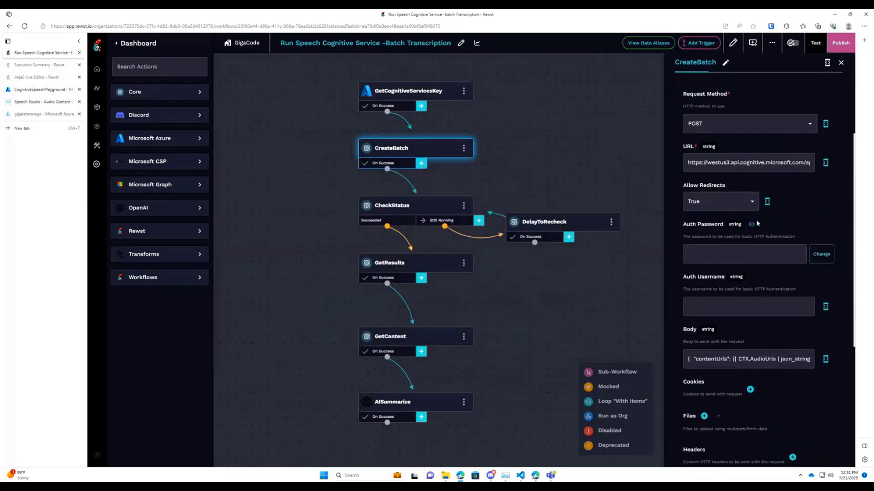
pyautogui.click(40, 114)
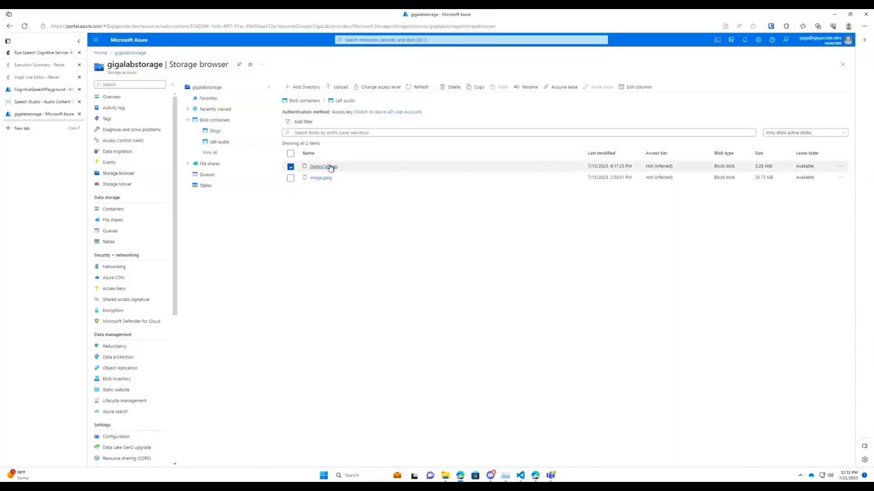
pyautogui.click(53, 104)
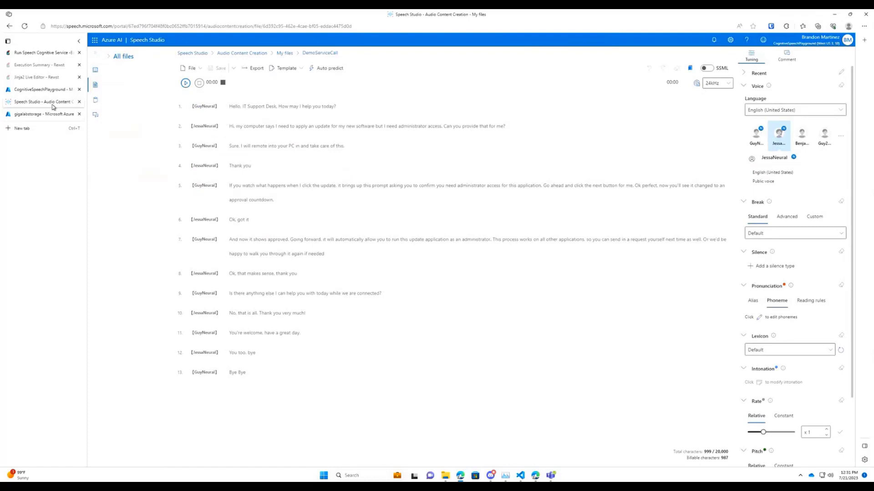
pyautogui.click(48, 53)
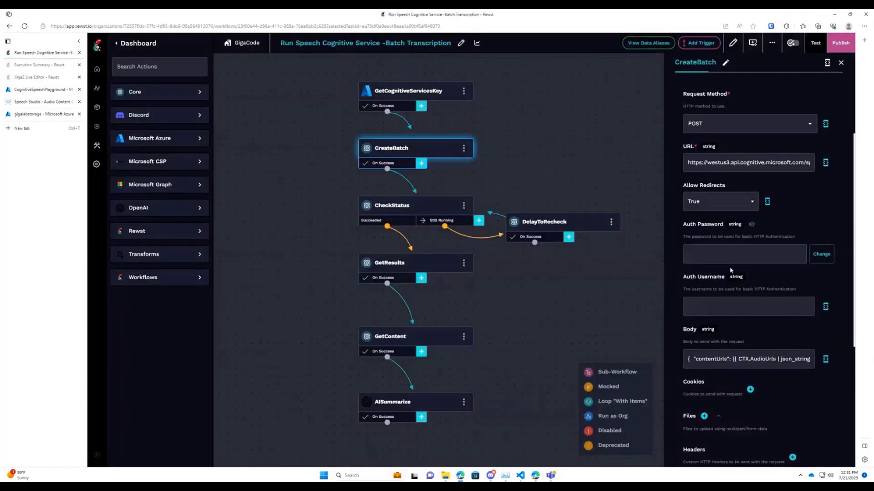
pyautogui.click(825, 359)
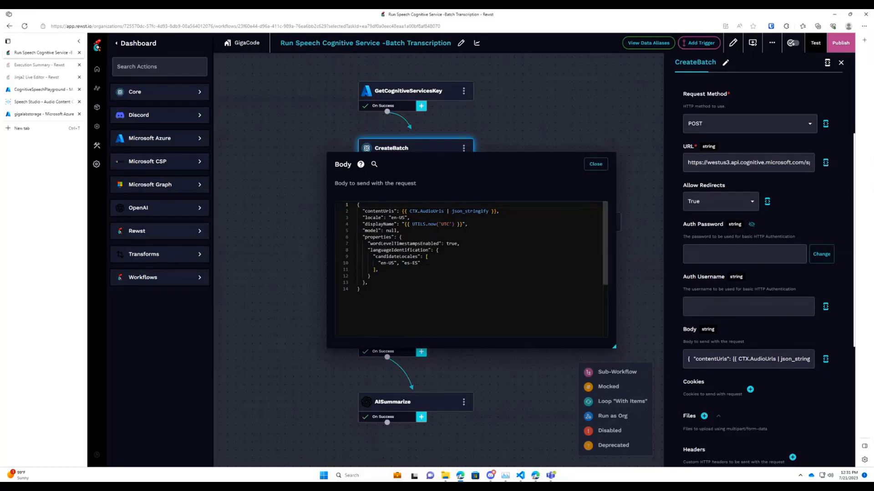
pyautogui.click(389, 263)
pyautogui.click(392, 231)
pyautogui.click(594, 164)
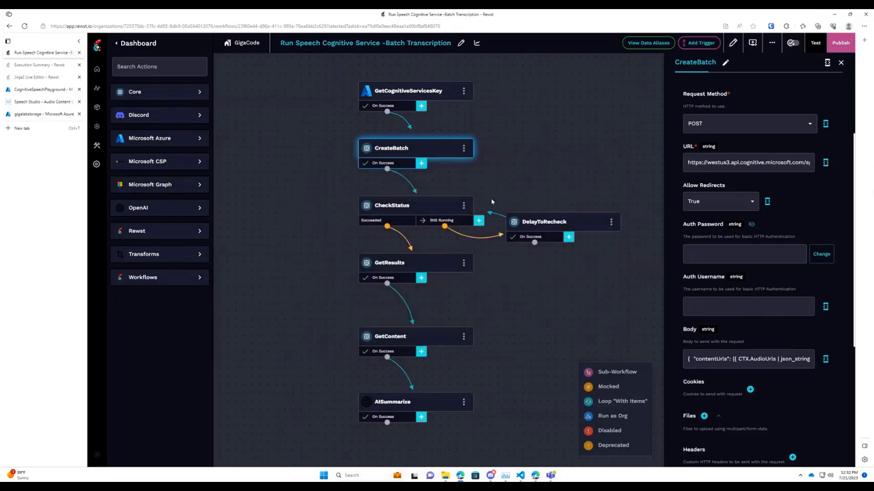
pyautogui.click(733, 44)
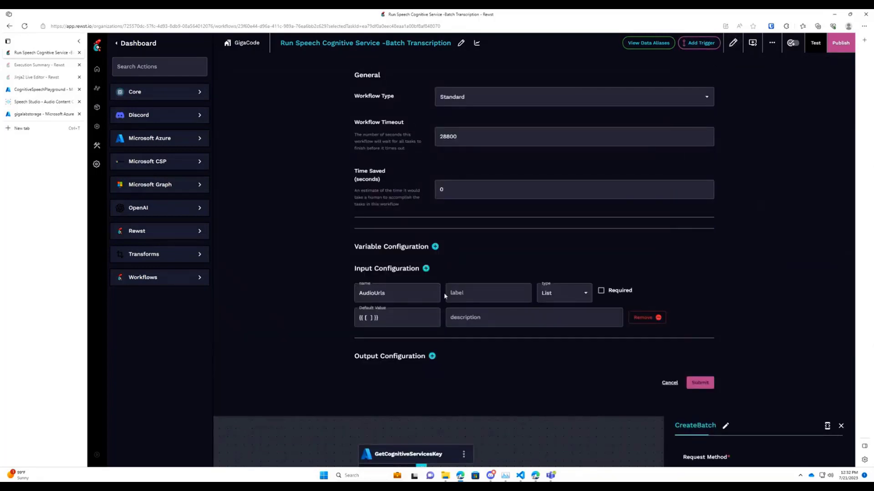
pyautogui.click(375, 326)
pyautogui.click(669, 383)
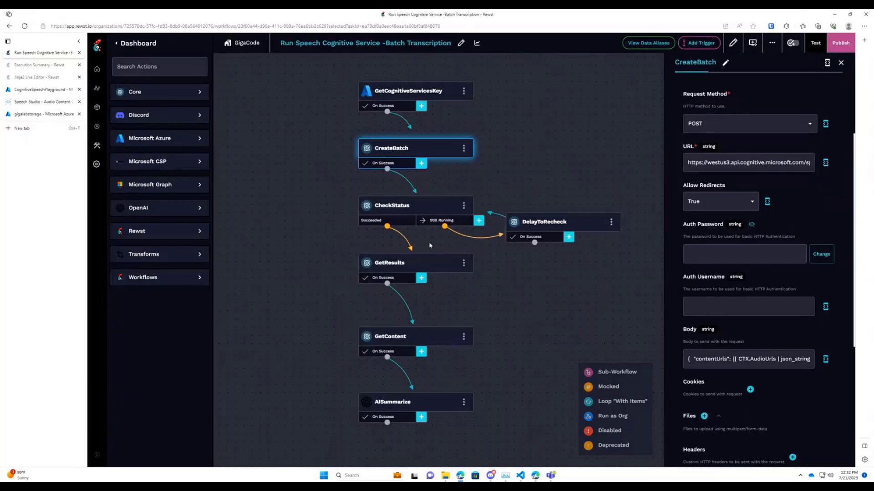
# Review CheckStatus's Still Running and Succeeded transitions, then open DelayToRecheck's 20-second wait
pyautogui.click(418, 203)
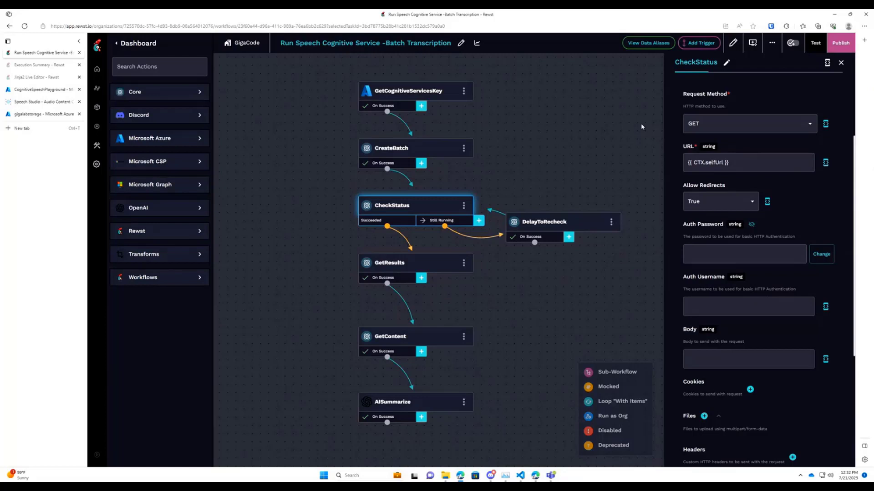
pyautogui.click(430, 223)
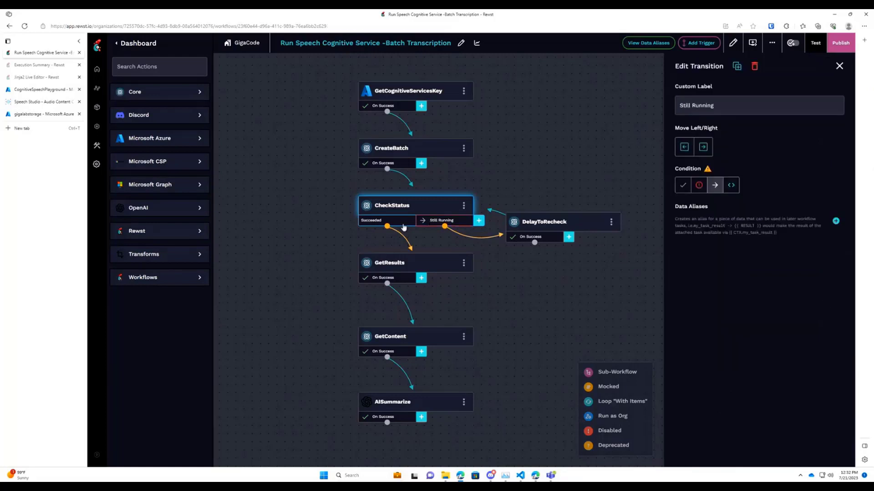
pyautogui.click(404, 226)
pyautogui.click(835, 222)
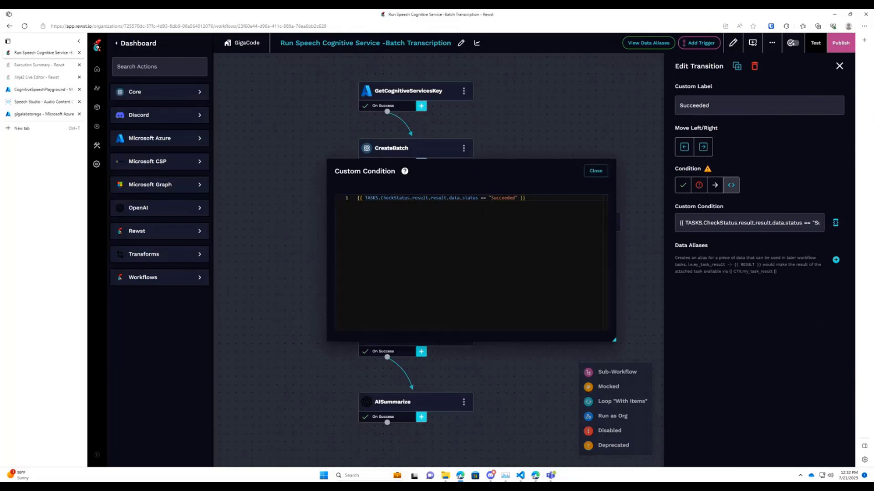
pyautogui.click(594, 172)
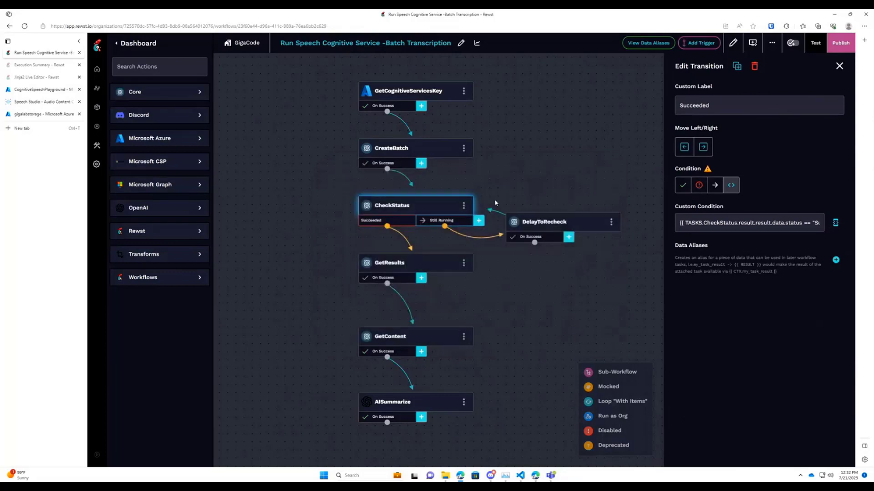
pyautogui.click(555, 227)
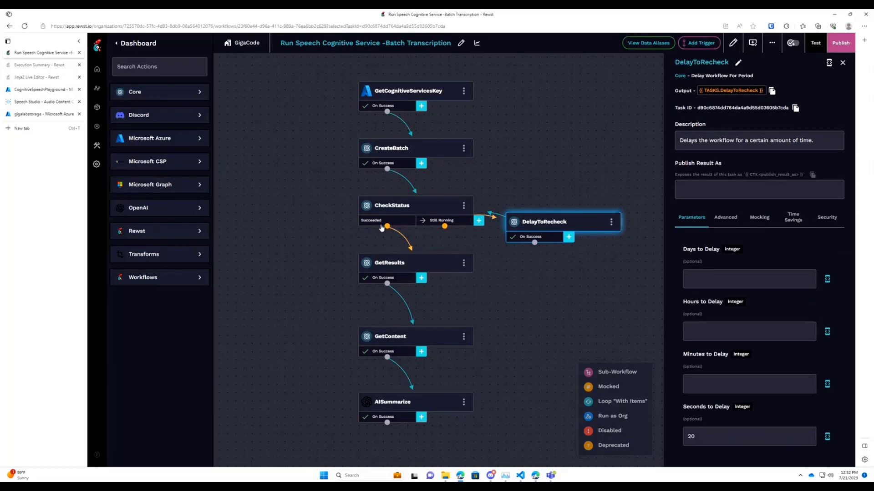
# Review the GetResults and GetContent task settings
pyautogui.click(433, 267)
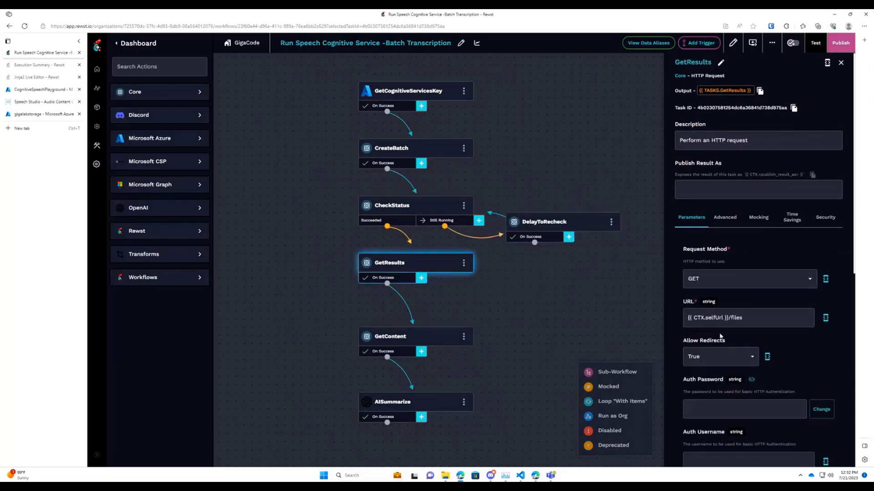
pyautogui.scroll(-2, 741, 329)
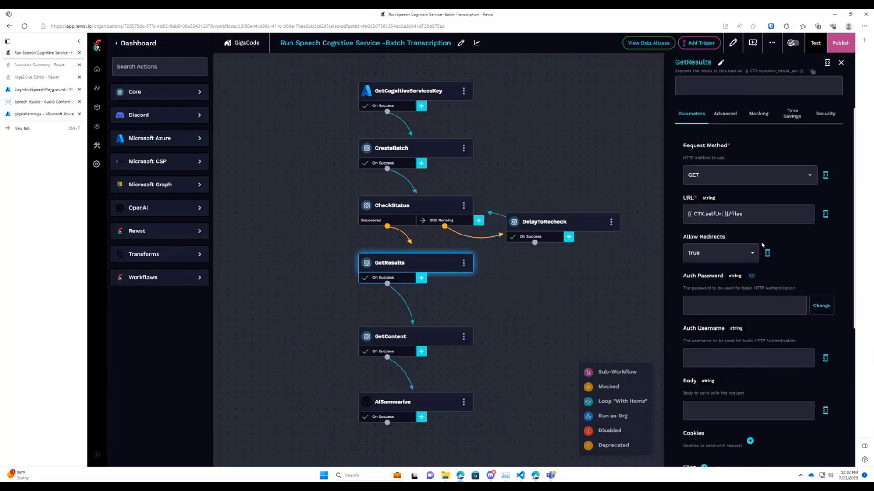
pyautogui.scroll(-5, 746, 273)
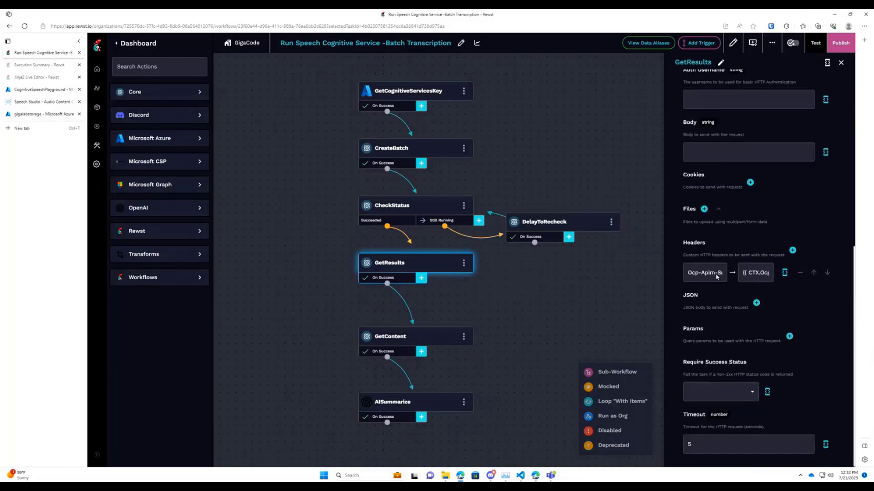
pyautogui.click(436, 337)
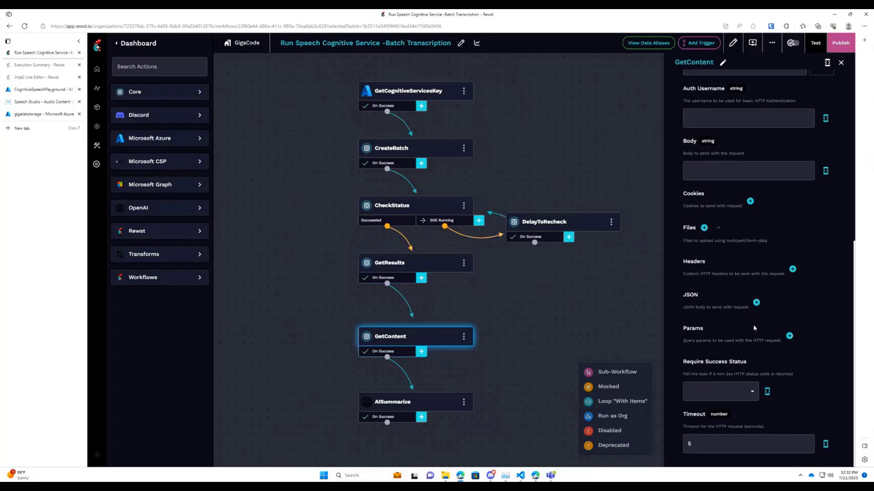
# Read through AISummarize's summary prompt and model, then return to the Execution Summary
pyautogui.click(398, 402)
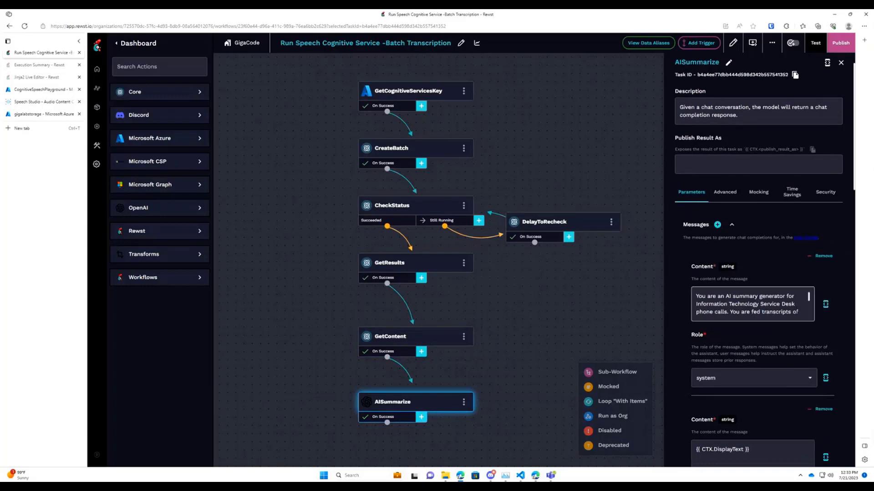
pyautogui.scroll(-1, 808, 297)
pyautogui.scroll(-5, 752, 304)
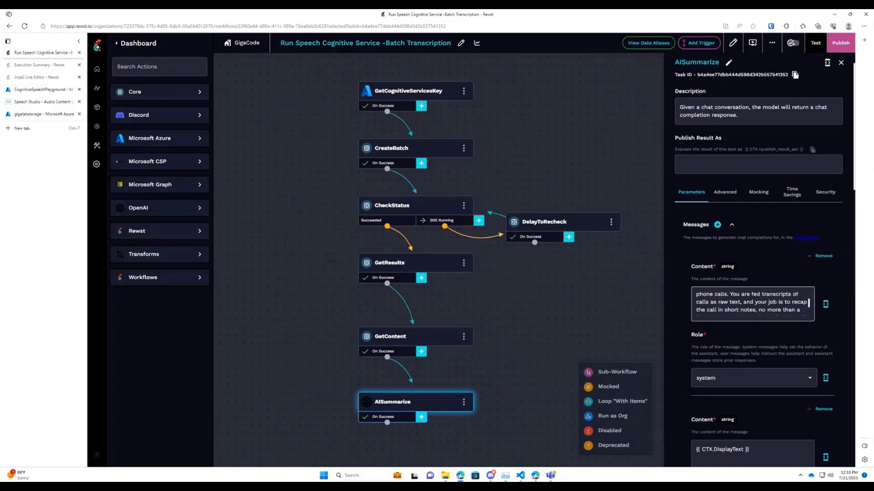
pyautogui.scroll(-1, 808, 306)
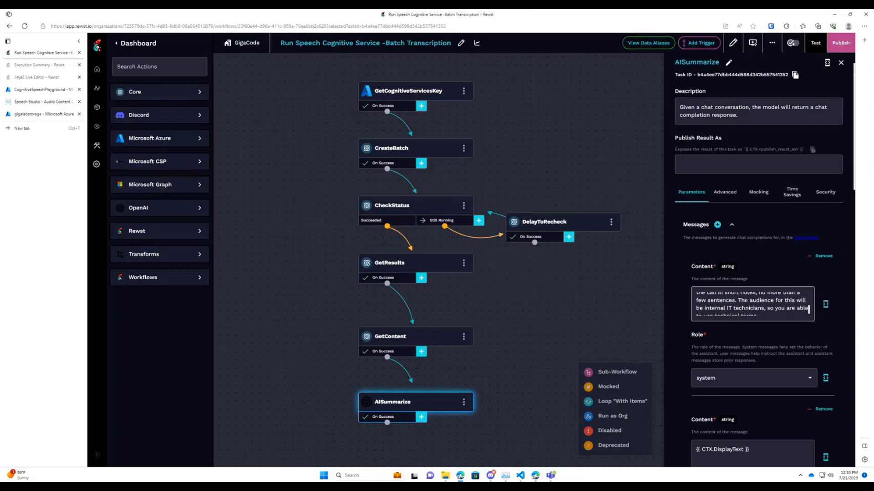
pyautogui.scroll(-2, 774, 305)
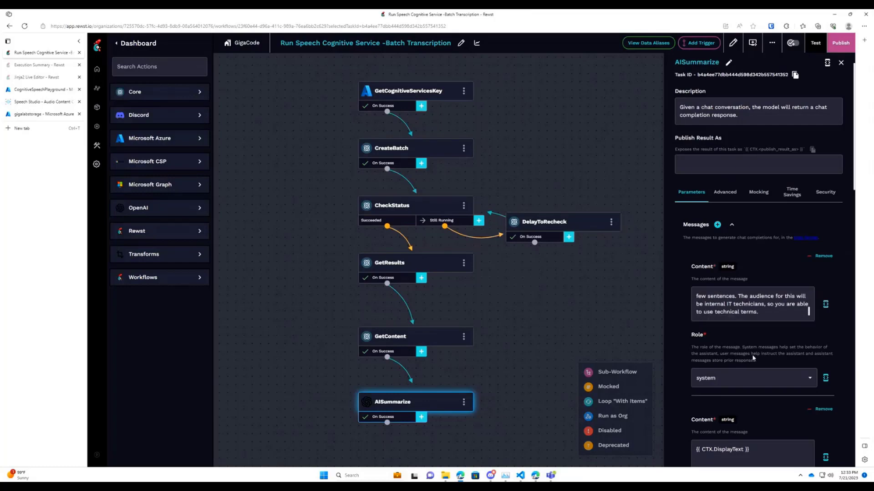
pyautogui.scroll(-7, 753, 358)
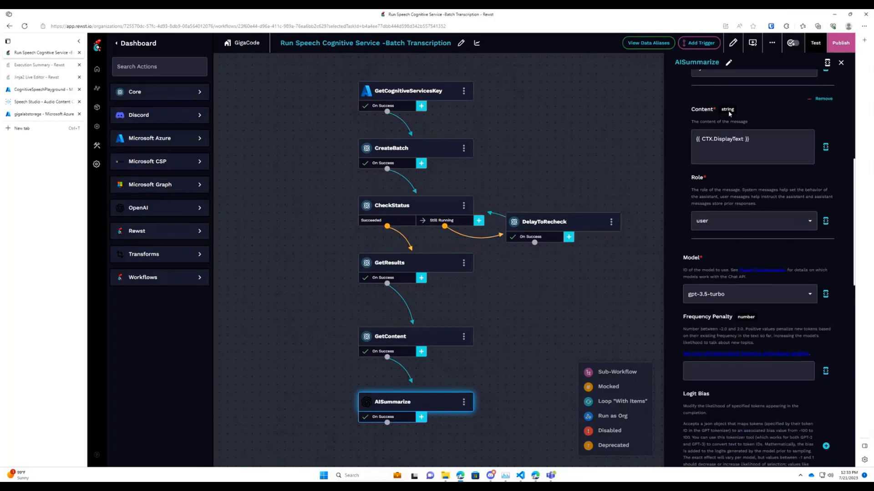
pyautogui.click(39, 66)
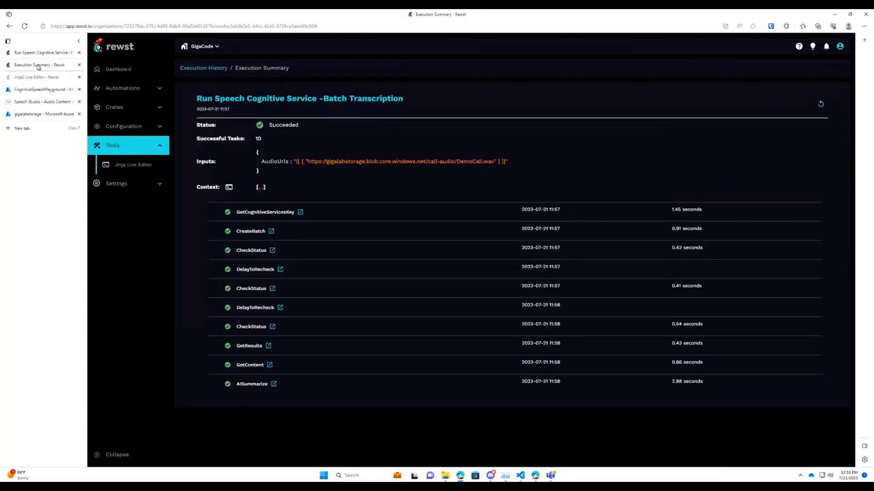
# Re-run Batch Transcription on DemoCall.wav and check the new run's CheckStatus row
pyautogui.click(820, 103)
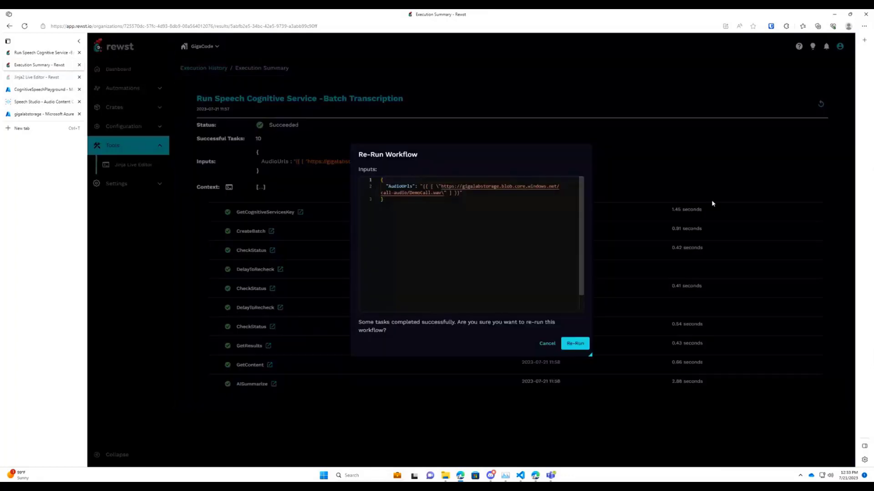
pyautogui.click(576, 344)
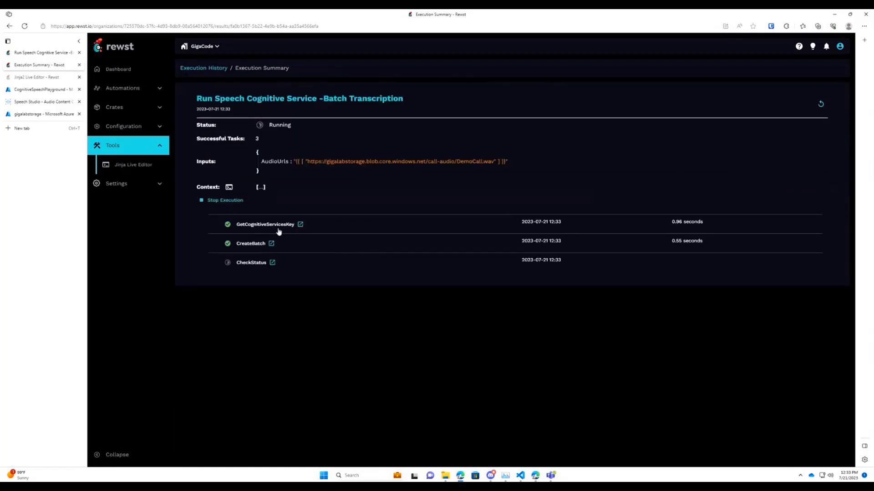
pyautogui.click(244, 264)
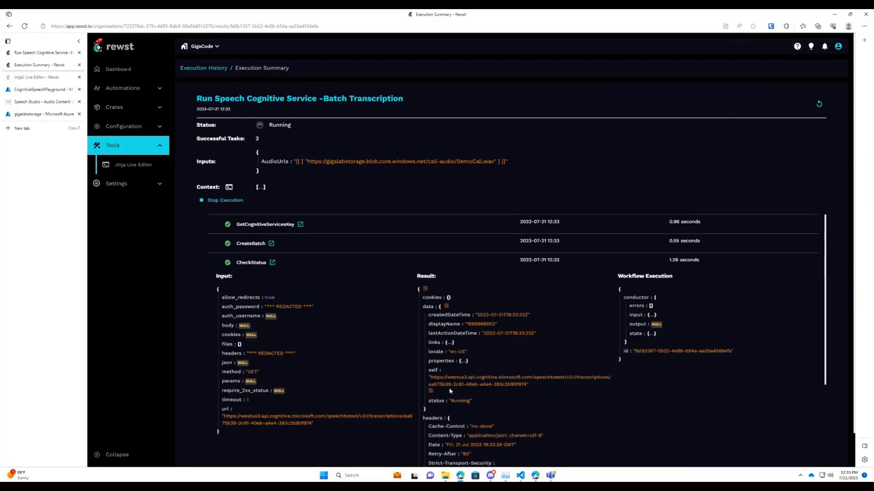
pyautogui.click(247, 264)
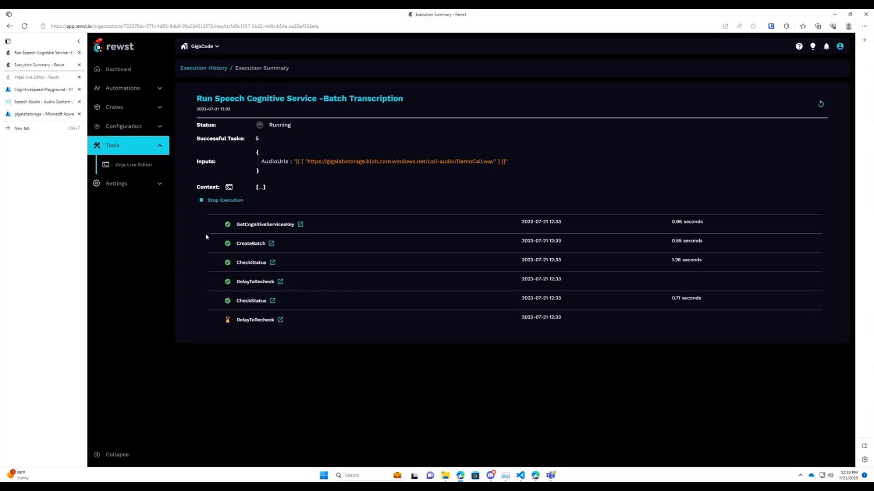
# Compare the new run's GetCognitiveServicesKey result against its Security tab's redacted secret value
pyautogui.click(255, 227)
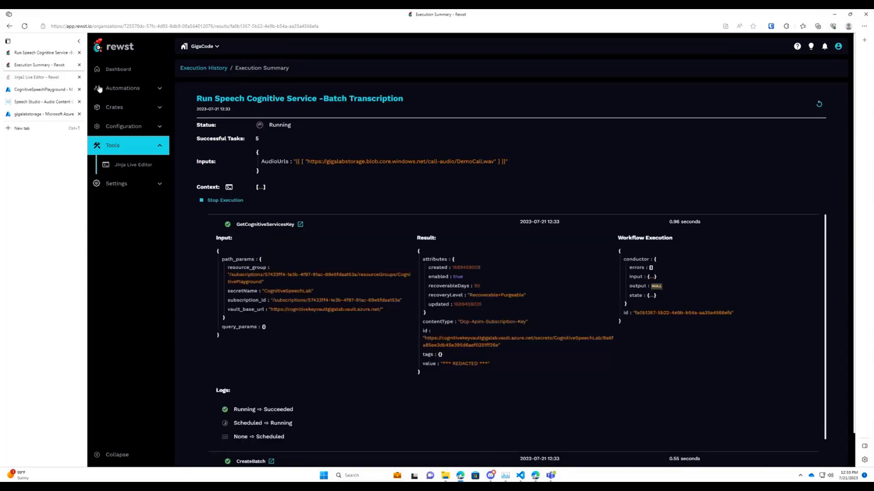
pyautogui.click(54, 53)
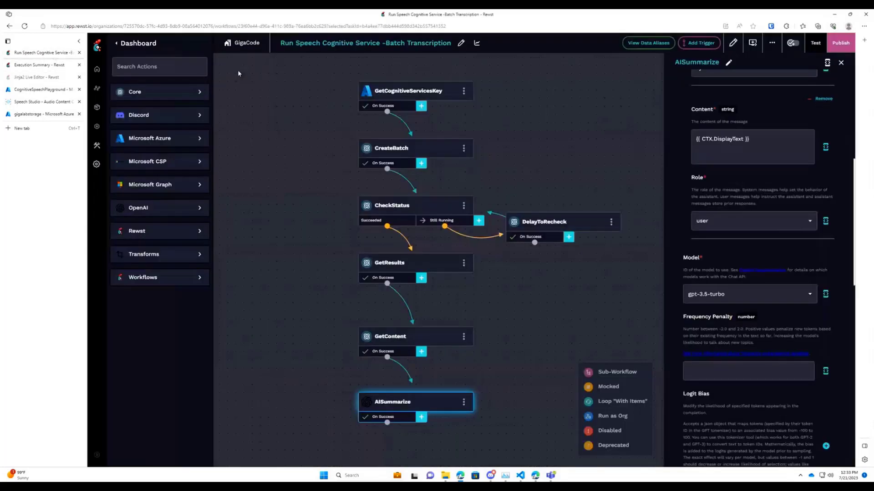
pyautogui.click(431, 93)
pyautogui.click(830, 218)
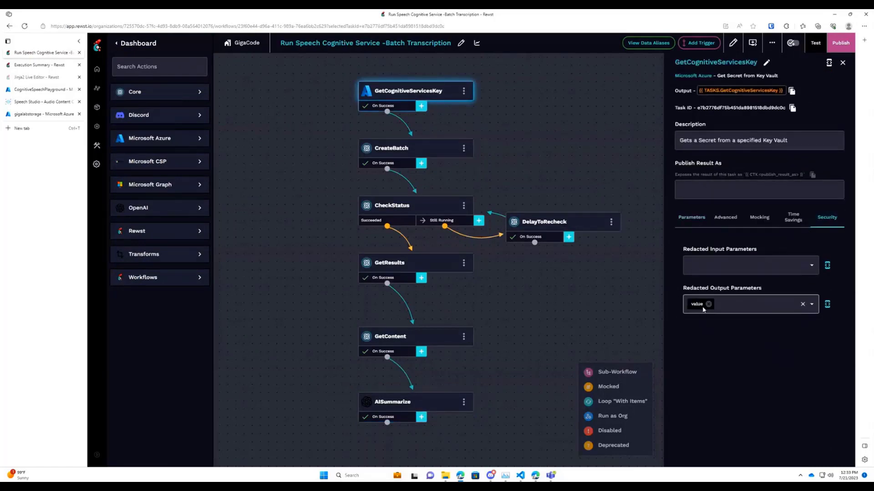
pyautogui.click(46, 66)
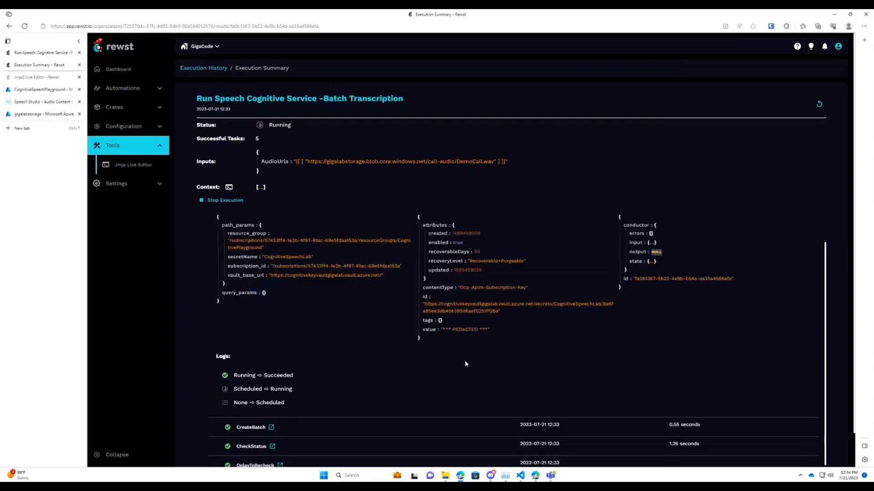
pyautogui.click(276, 224)
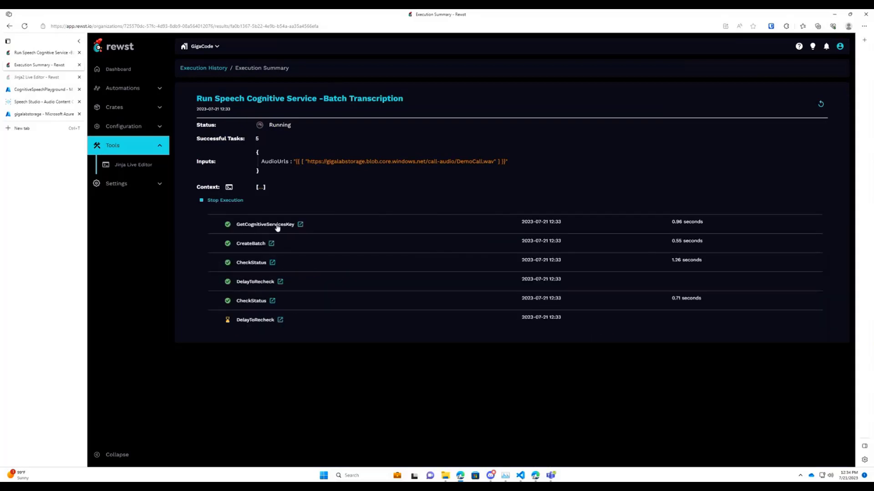
# Inspect CreateBatch's result and CheckStatus's redacted headers, then return to the Execution Summary
pyautogui.click(258, 245)
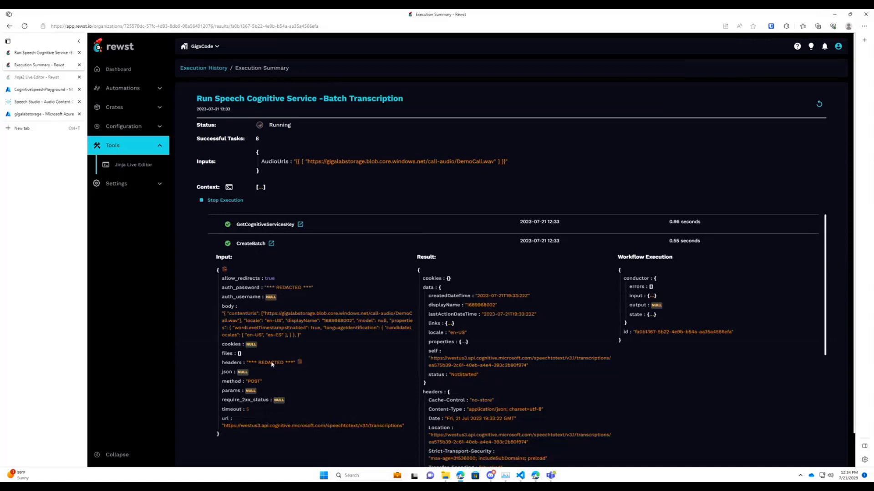
pyautogui.click(41, 52)
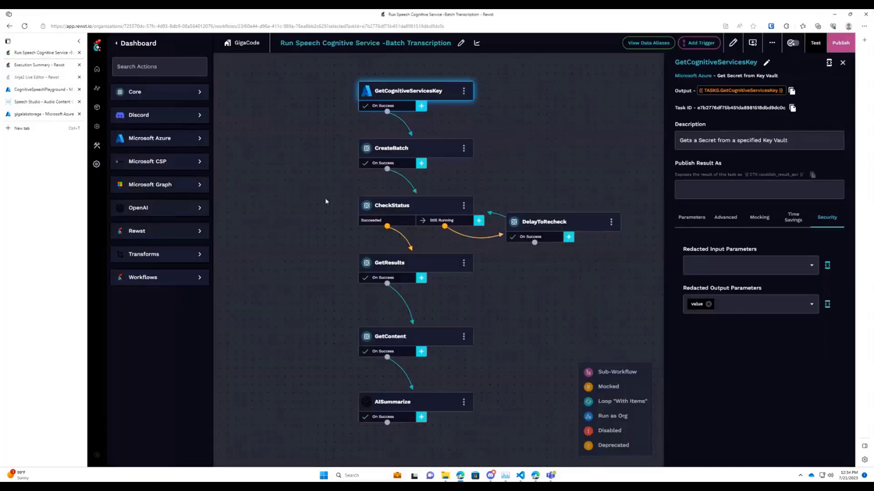
pyautogui.click(427, 203)
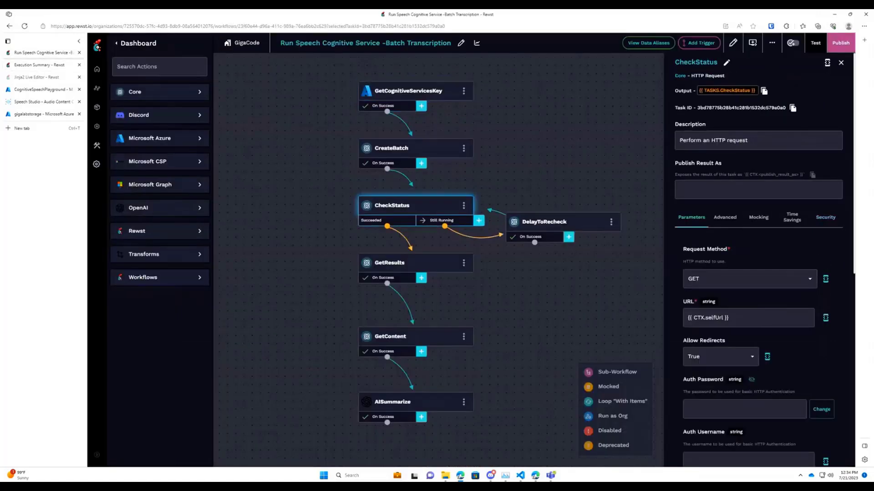
pyautogui.scroll(-5, 755, 273)
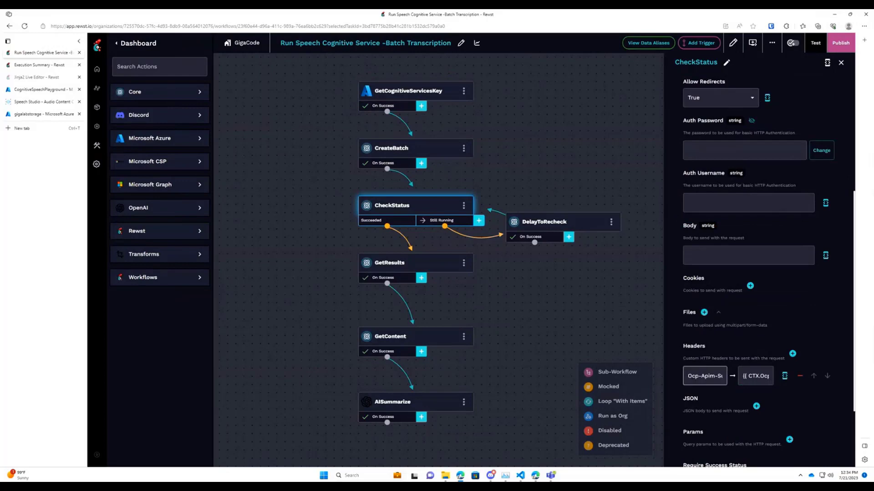
pyautogui.click(41, 65)
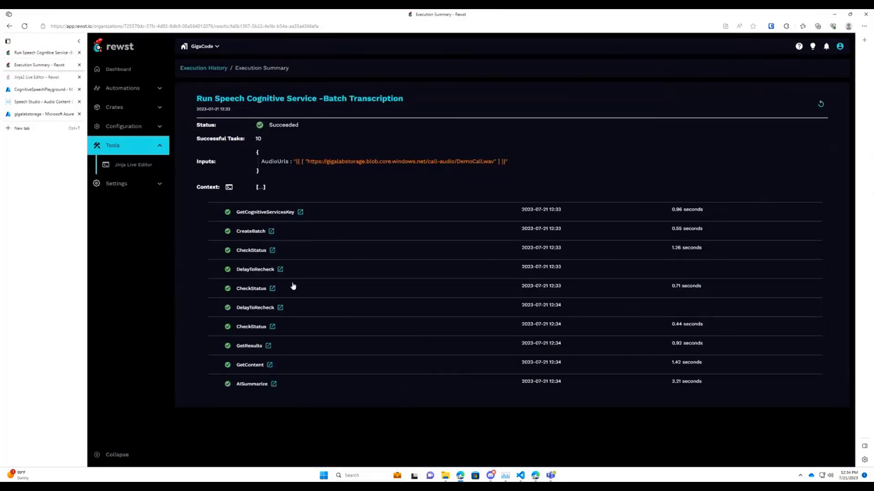
# Check the final CheckStatus details, then expand the Context '[...]' into its six entries
pyautogui.click(250, 328)
pyautogui.scroll(-2, 464, 360)
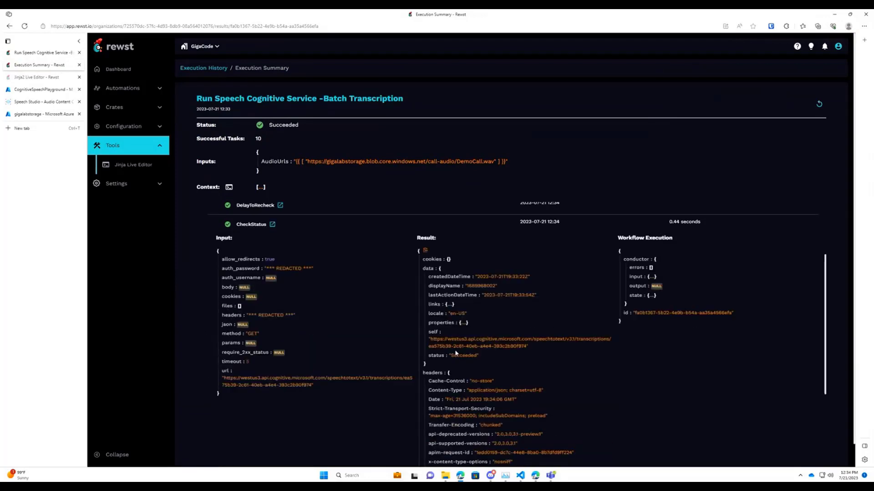
pyautogui.click(241, 225)
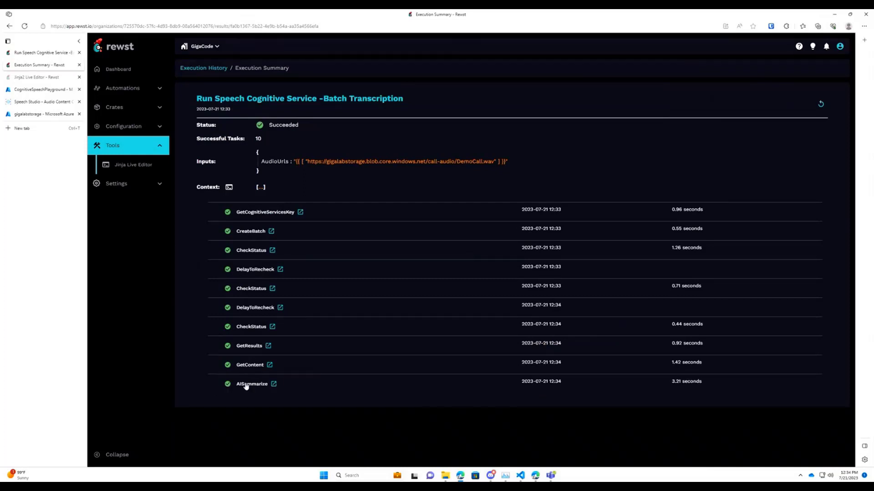
pyautogui.click(261, 187)
# Expand the sixth Context item to show the AI summary of the IT support call
pyautogui.click(264, 245)
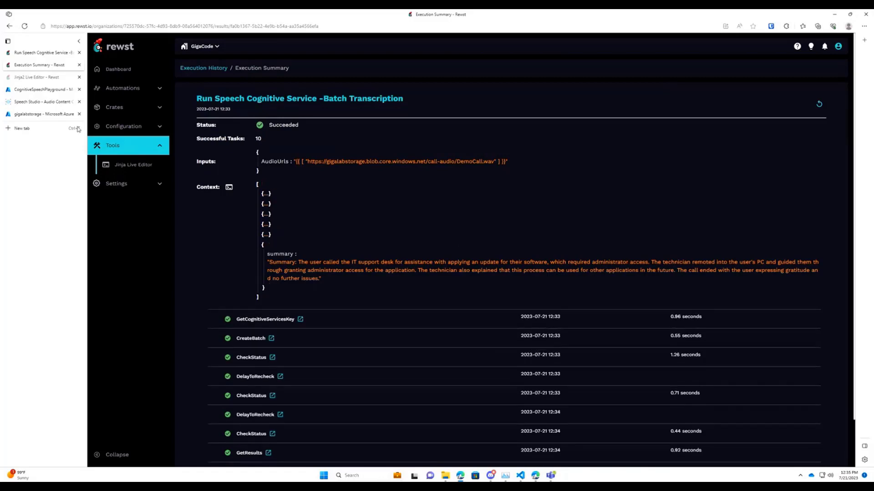
# Check GetContent's timeSaved alias from durationInTicks feeding AISummarize's human time saved {{ CTX.timeSaved }}
pyautogui.moveTo(44, 55)
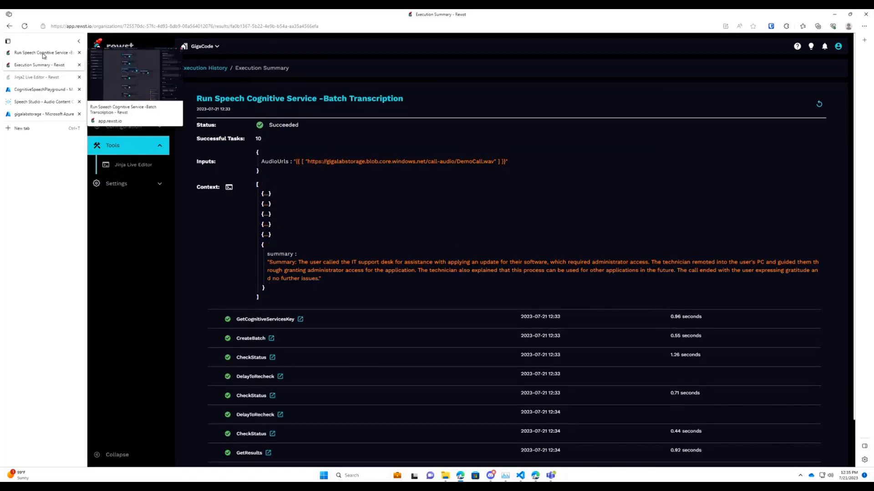
pyautogui.click(44, 56)
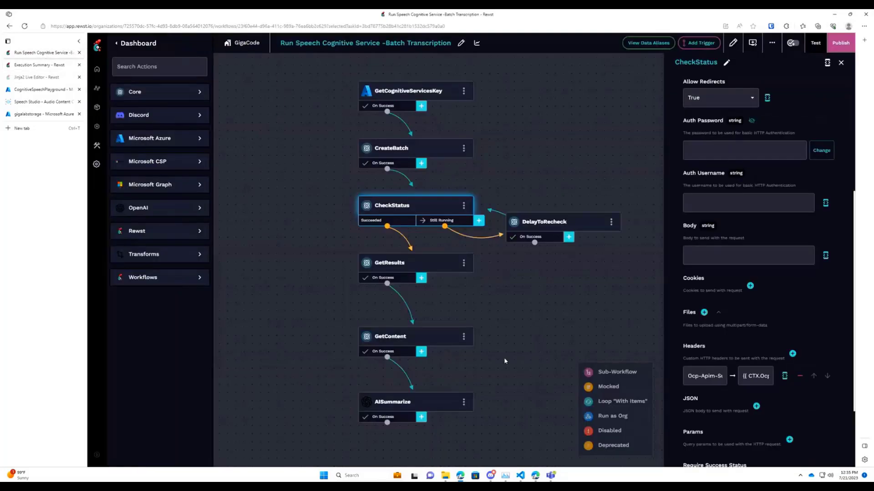
pyautogui.click(403, 357)
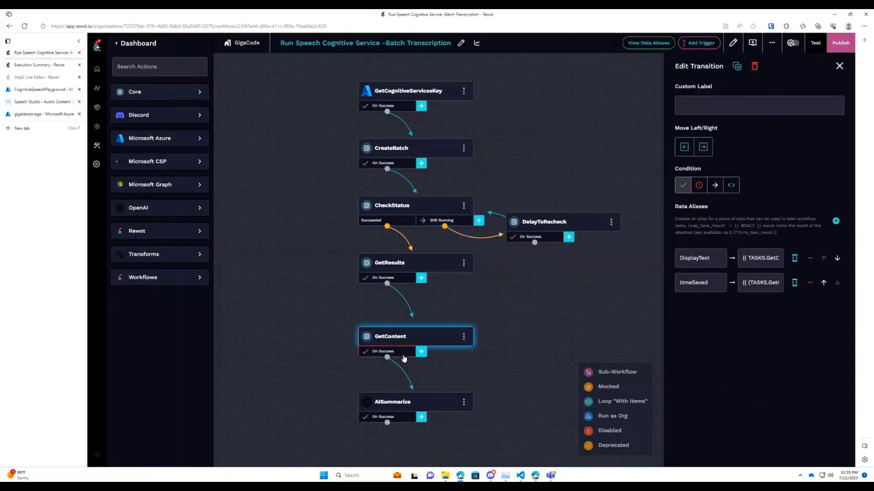
pyautogui.click(794, 283)
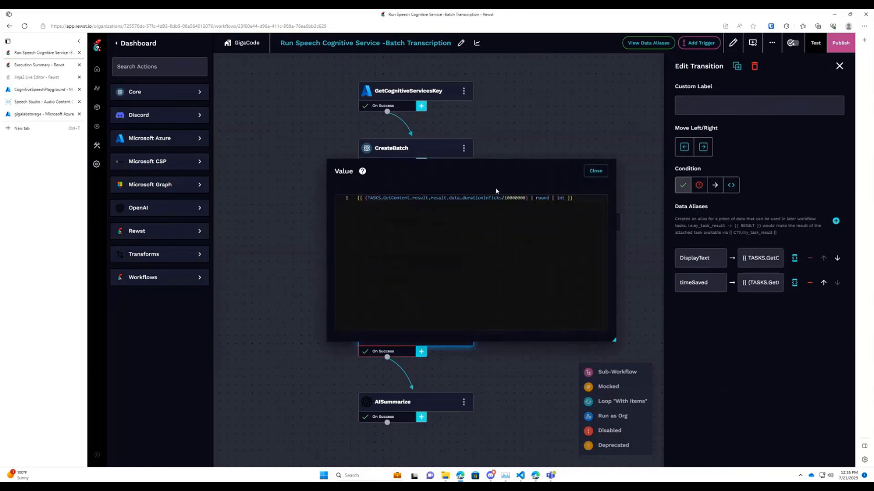
pyautogui.click(595, 171)
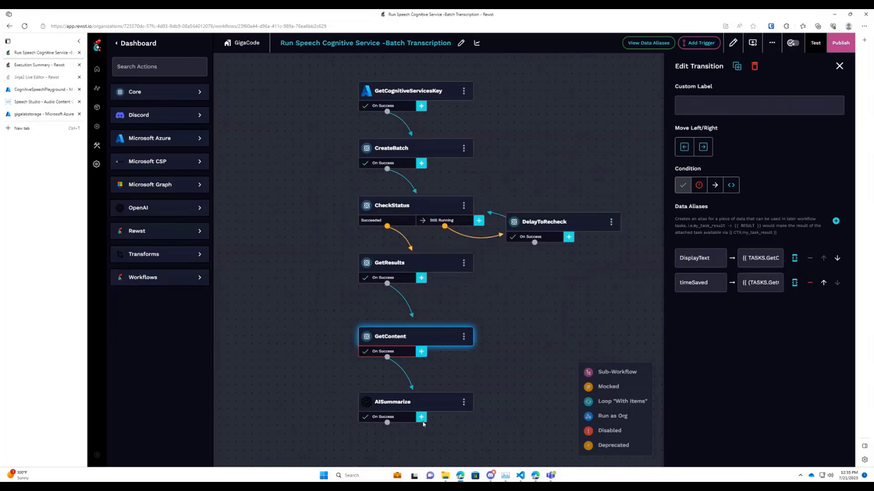
pyautogui.click(440, 405)
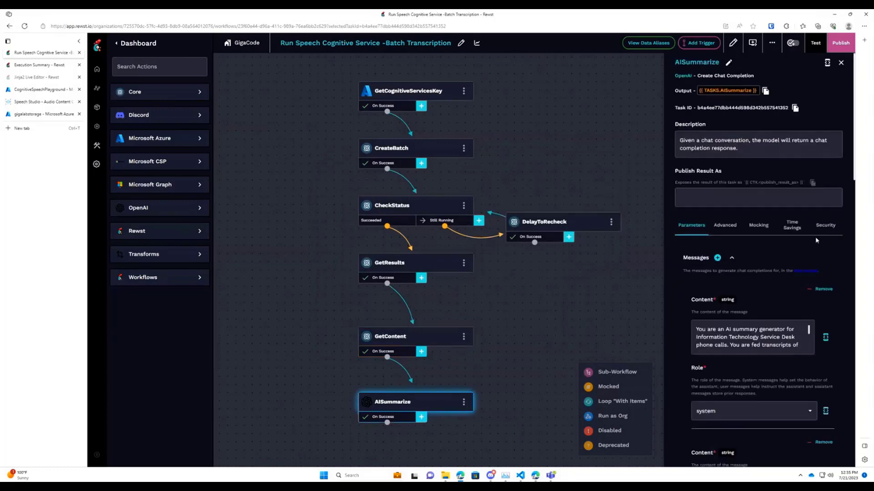
pyautogui.click(792, 225)
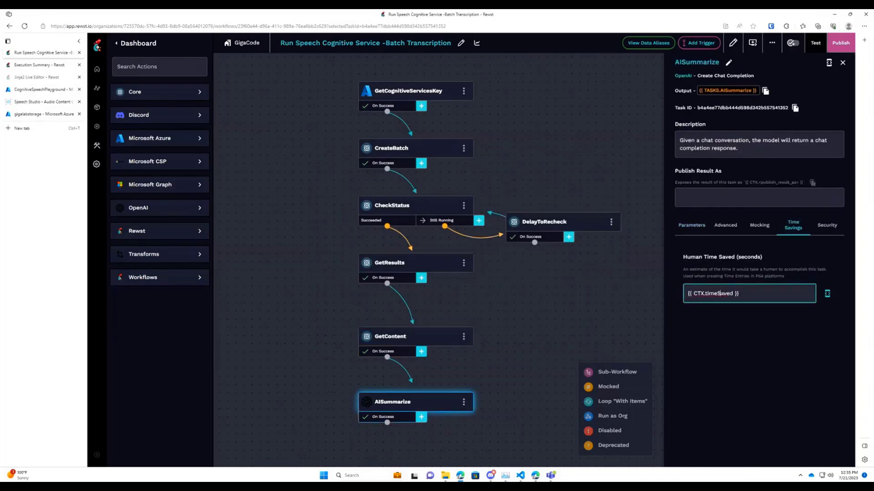